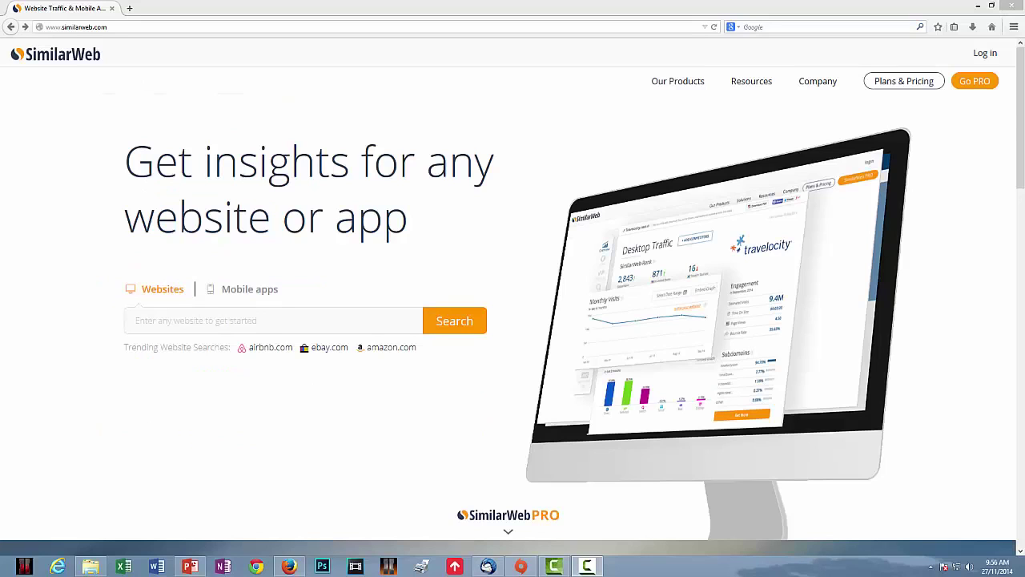
# Paste sixpackshortcuts.com into the 'Enter any website' search box to bring up its suggestion
pyautogui.click(245, 325)
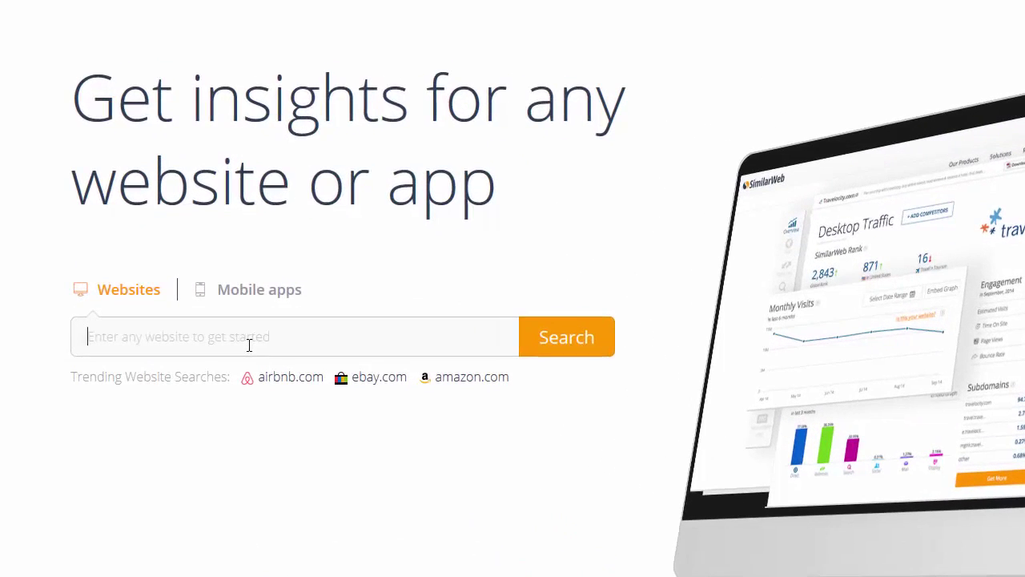
pyautogui.click(249, 344)
pyautogui.write('sixpackshortcuts.com')
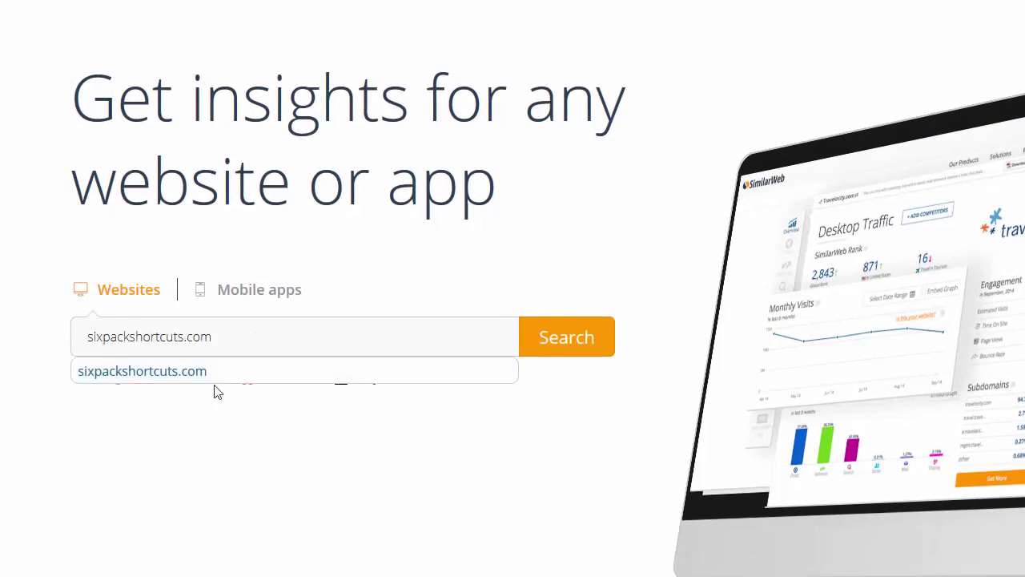
# Load sixpackshortcuts.com's Traffic Overview and read each month's desktop visits (1.6M in October)
pyautogui.click(116, 373)
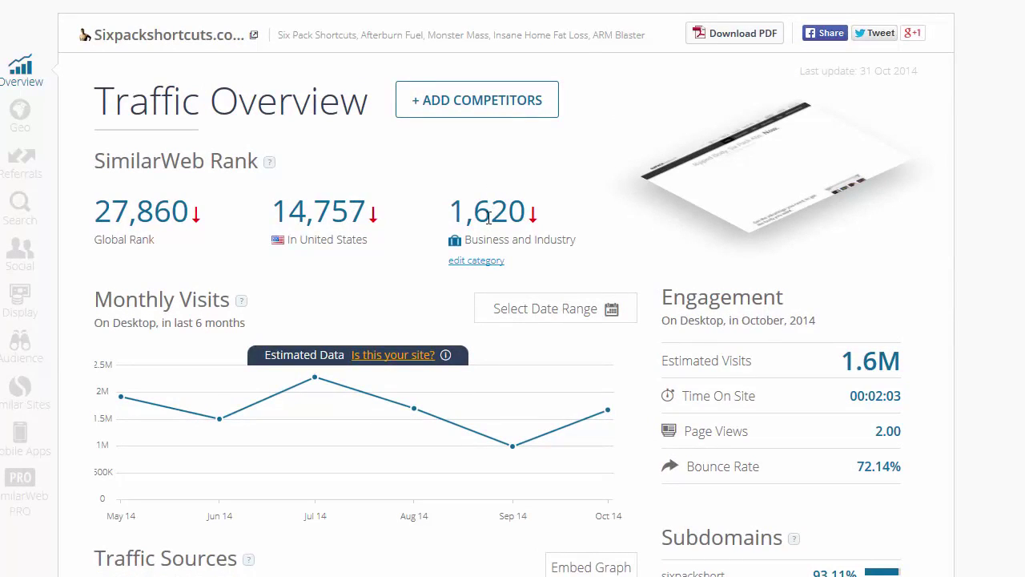
pyautogui.scroll(-3, 336, 377)
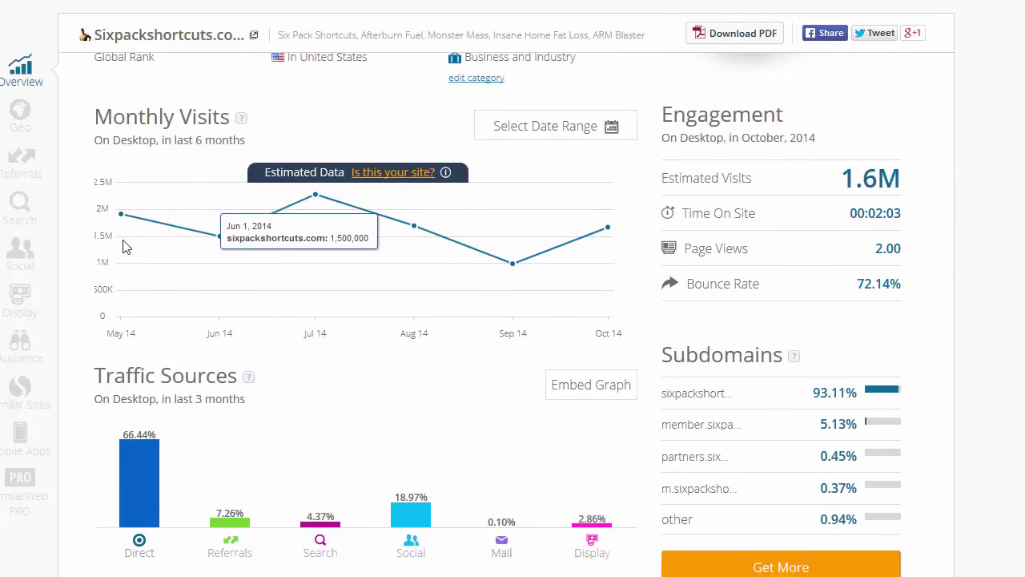
pyautogui.moveTo(121, 216)
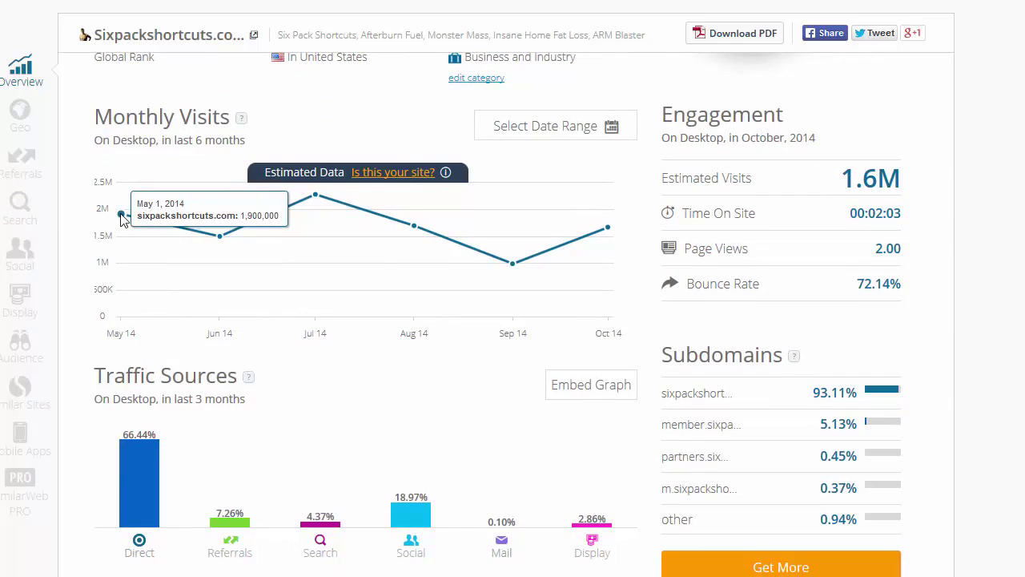
pyautogui.moveTo(314, 204)
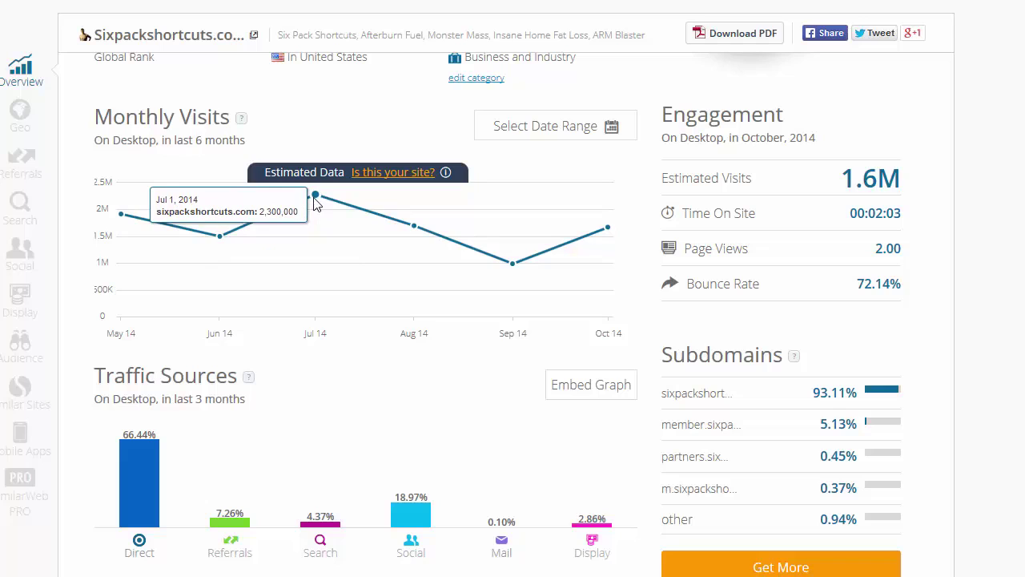
pyautogui.moveTo(519, 265)
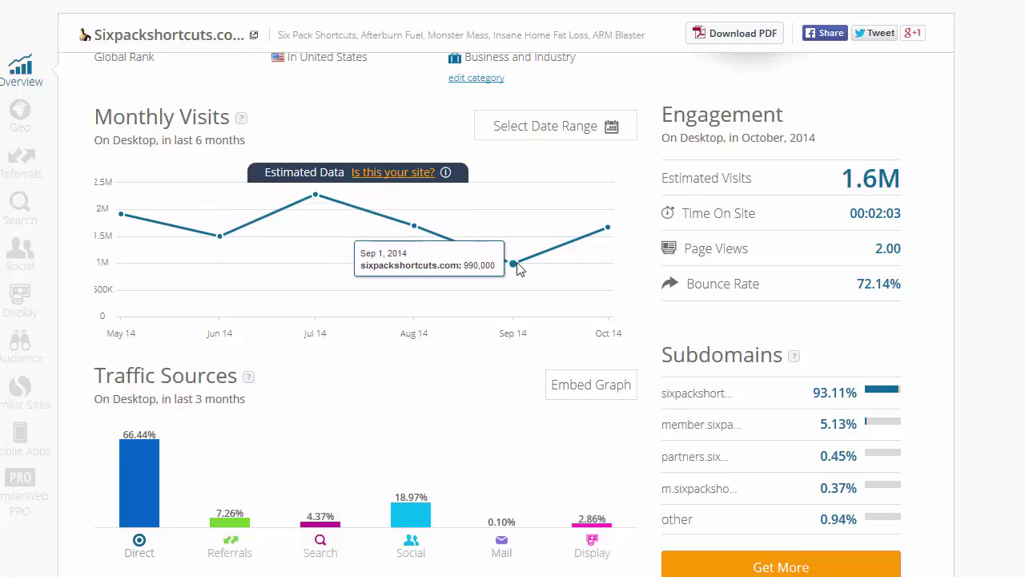
pyautogui.moveTo(608, 231)
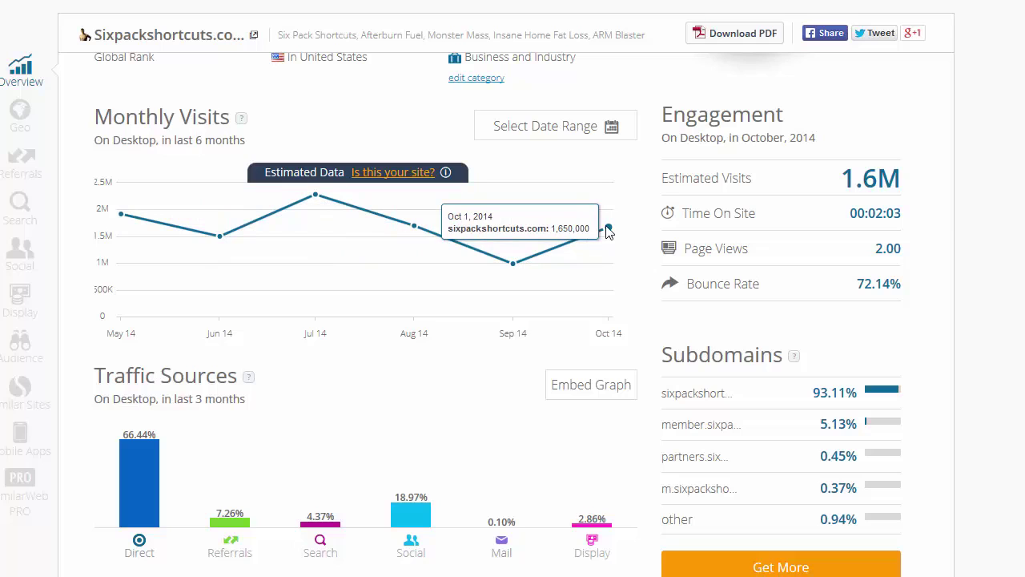
# Jump to sixpackshortcuts.com's referral traffic details from the Traffic Sources chart
pyautogui.scroll(1, 609, 230)
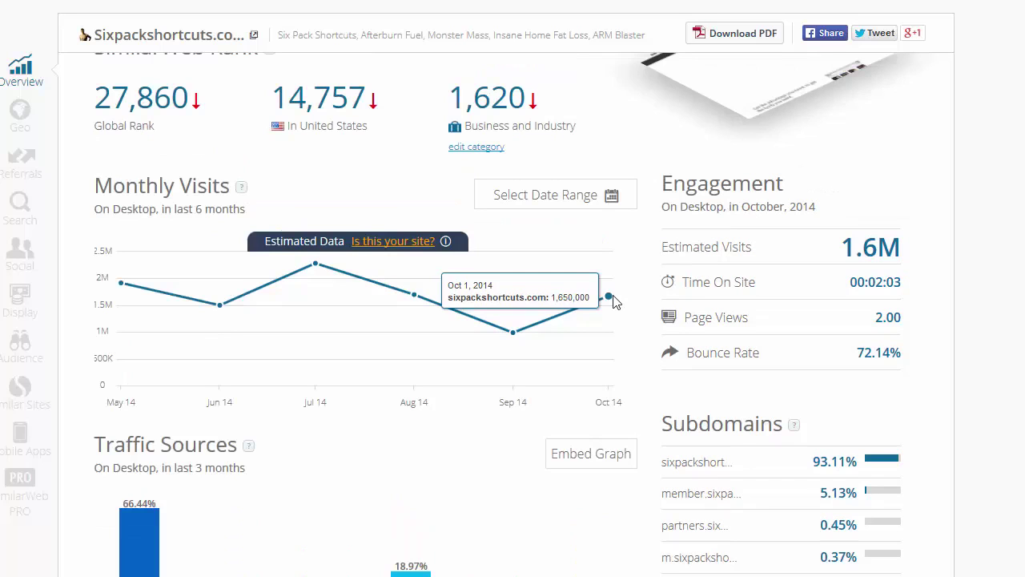
pyautogui.scroll(-4, 612, 300)
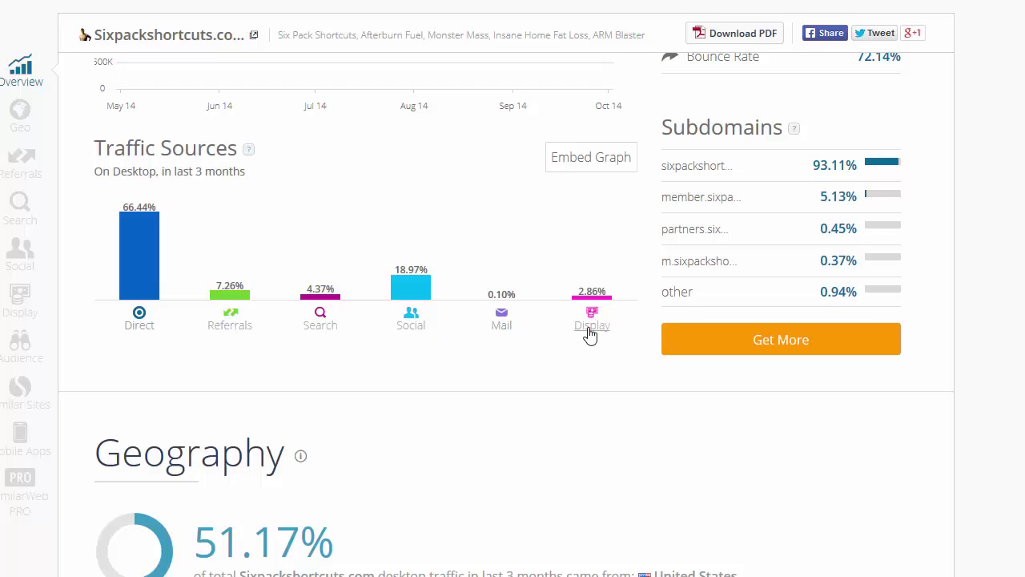
pyautogui.click(228, 331)
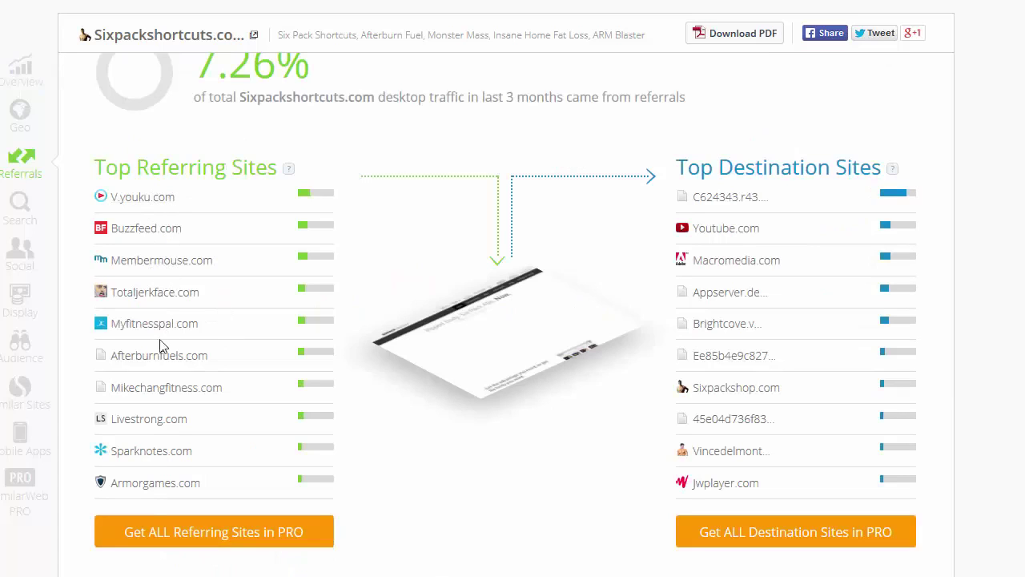
# Review search keywords and social traffic: 18.97% social, led by Youtube 56.68% and Facebook 34.36%
pyautogui.scroll(10, 328, 332)
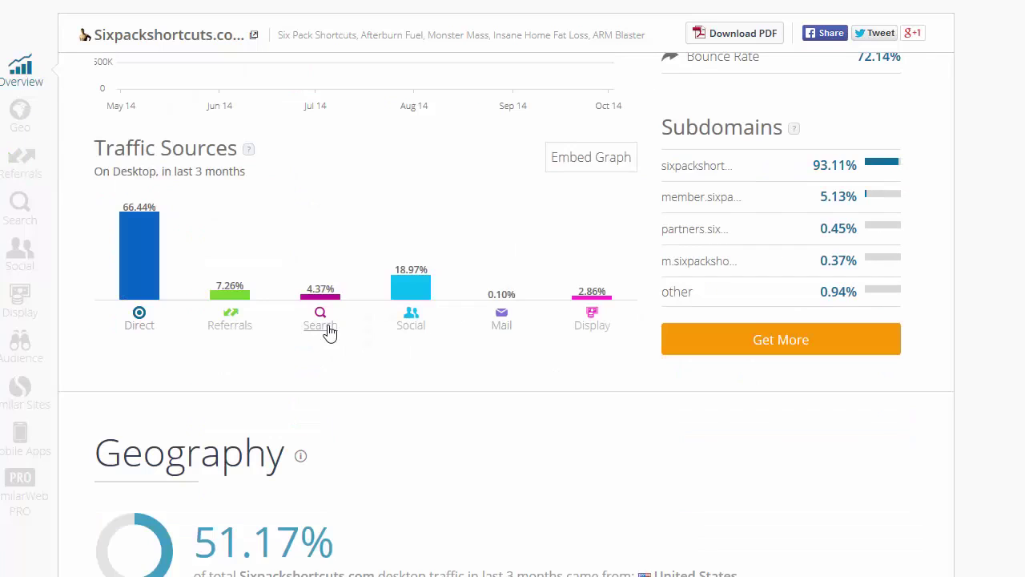
pyautogui.click(322, 327)
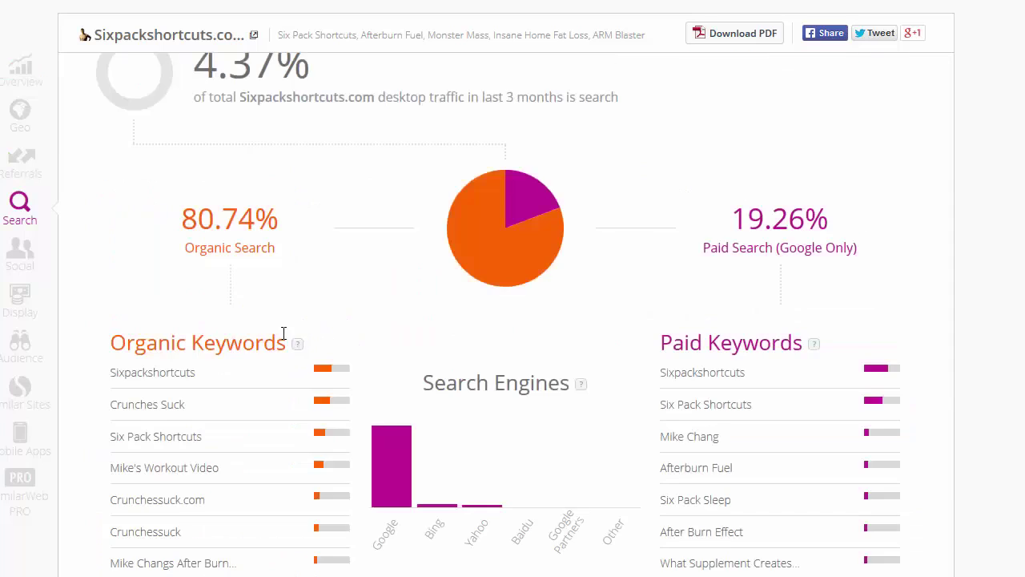
pyautogui.scroll(-3, 276, 333)
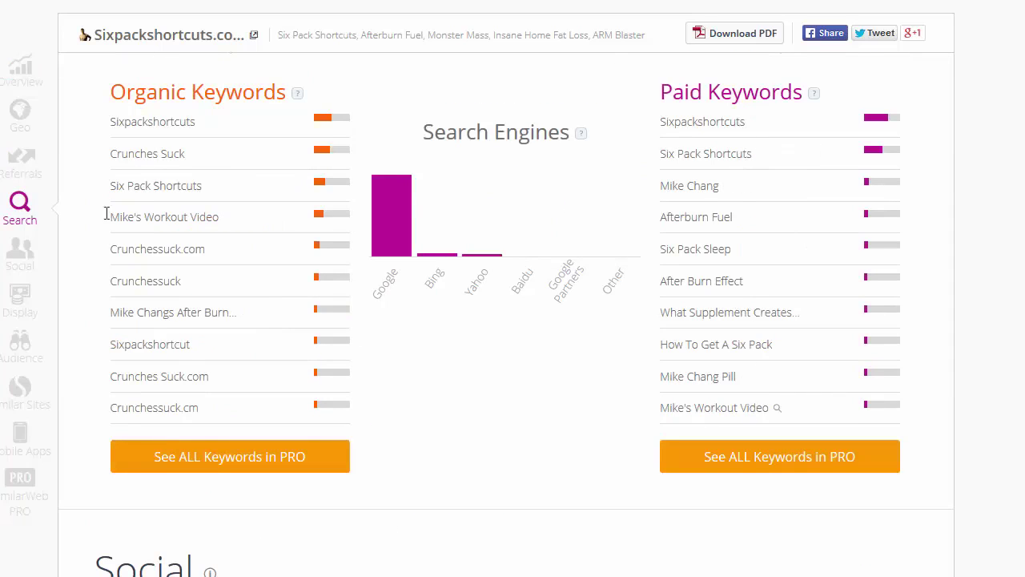
pyautogui.scroll(-7, 413, 332)
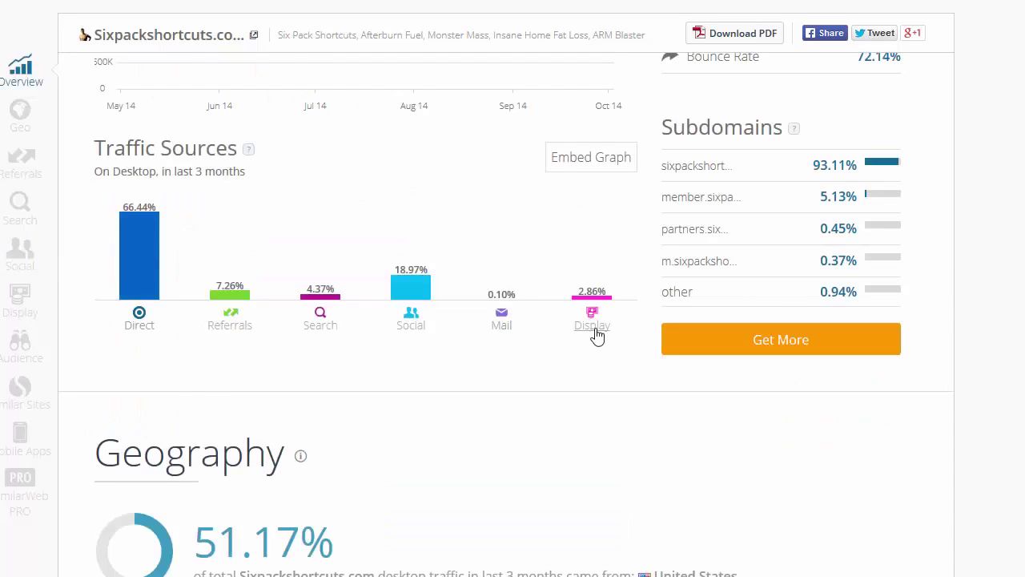
# Jump to display advertising details, then browse Audience Interests and Similar Sites
pyautogui.click(593, 330)
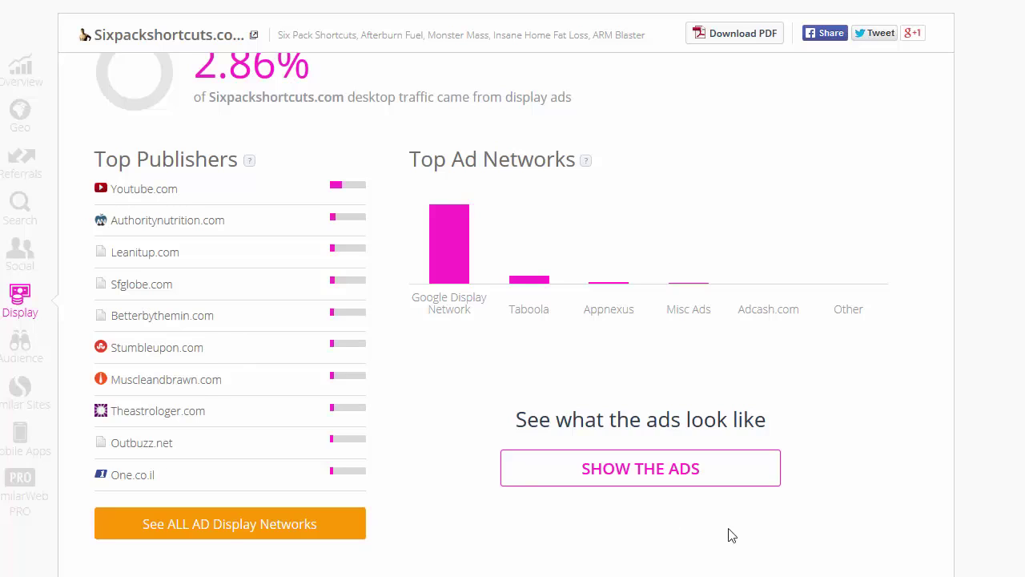
pyautogui.scroll(-2, 493, 410)
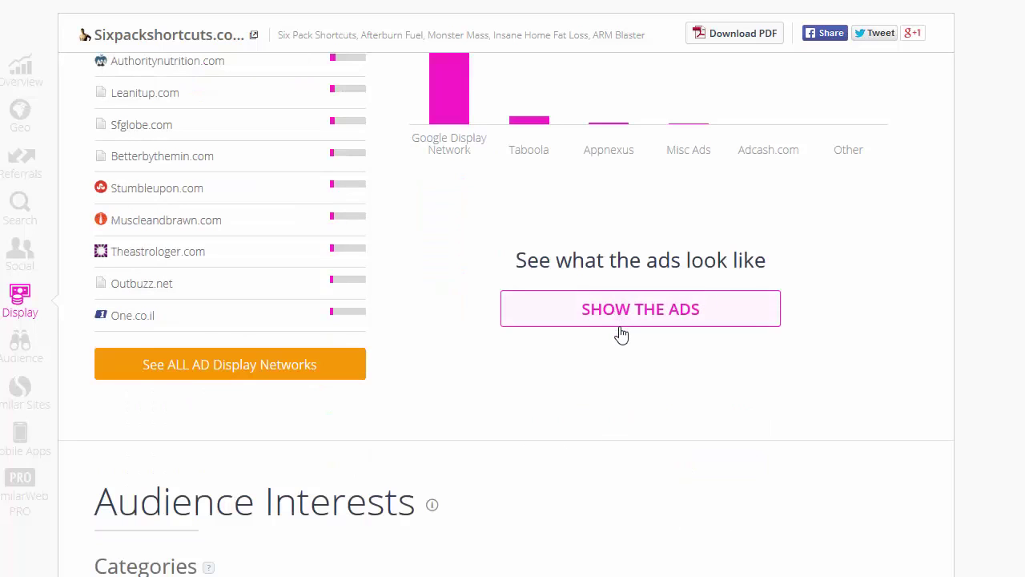
pyautogui.scroll(-10, 531, 412)
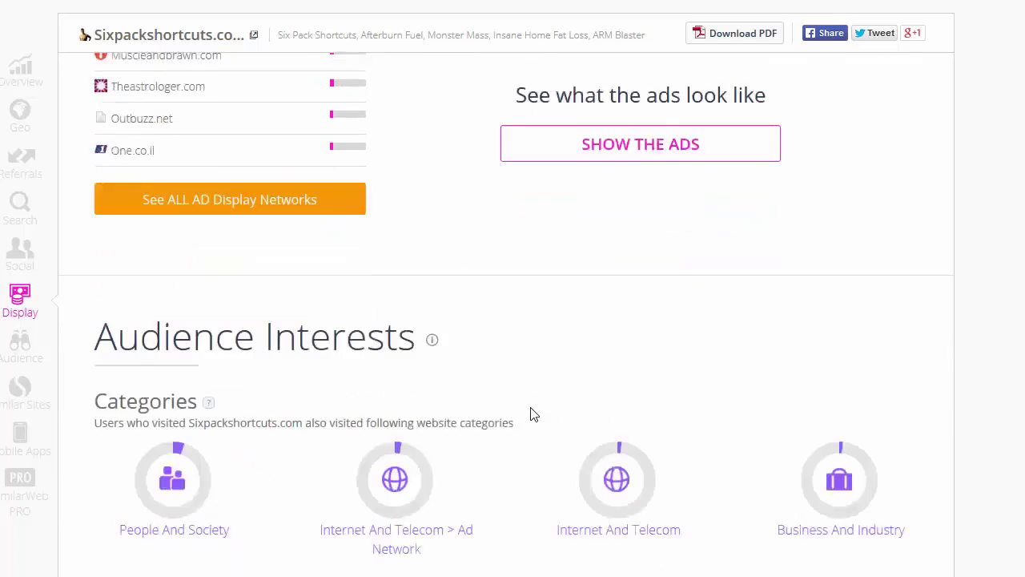
pyautogui.scroll(-5, 531, 414)
# Return to Geography: United States 51.17% of desktop traffic, Canada 10.64%
pyautogui.scroll(5, 531, 414)
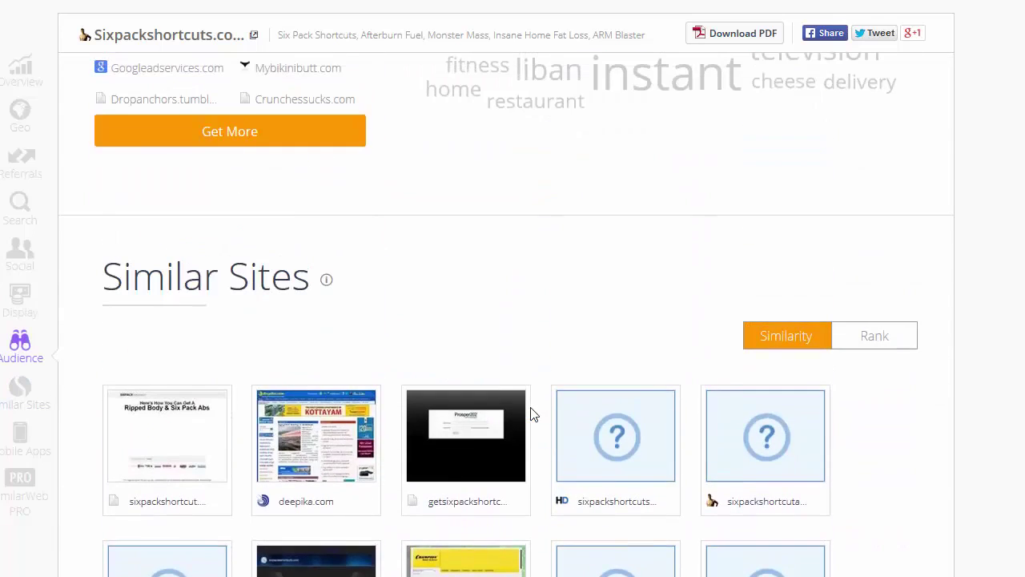
pyautogui.scroll(6, 272, 407)
pyautogui.scroll(-2, 272, 407)
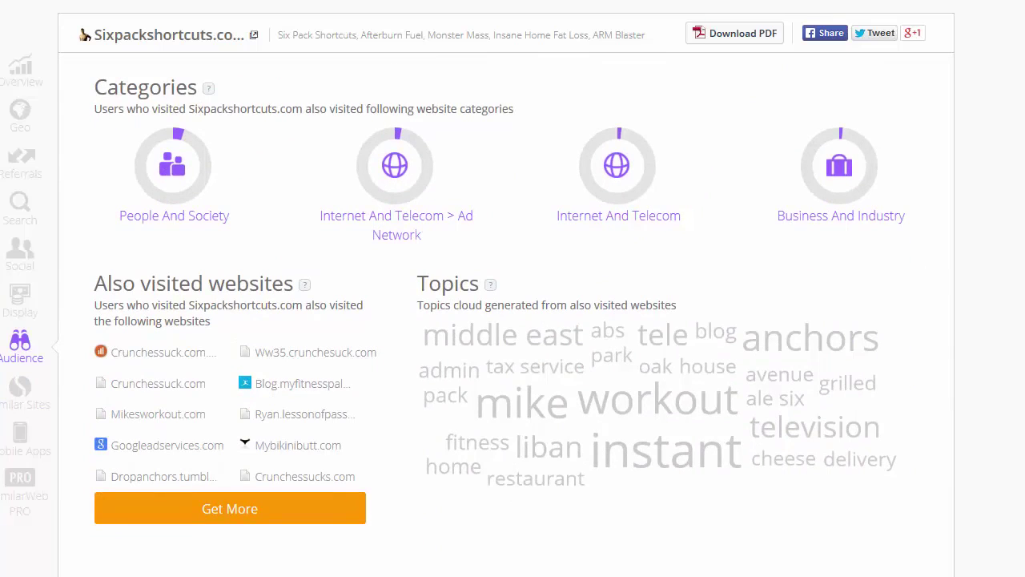
pyautogui.scroll(5, 272, 407)
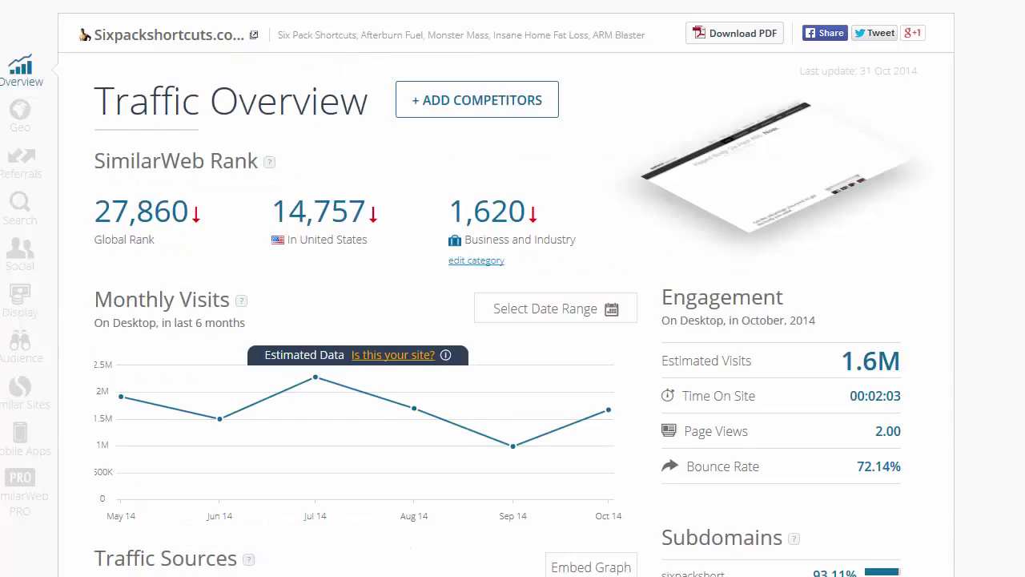
pyautogui.scroll(-8, 512, 320)
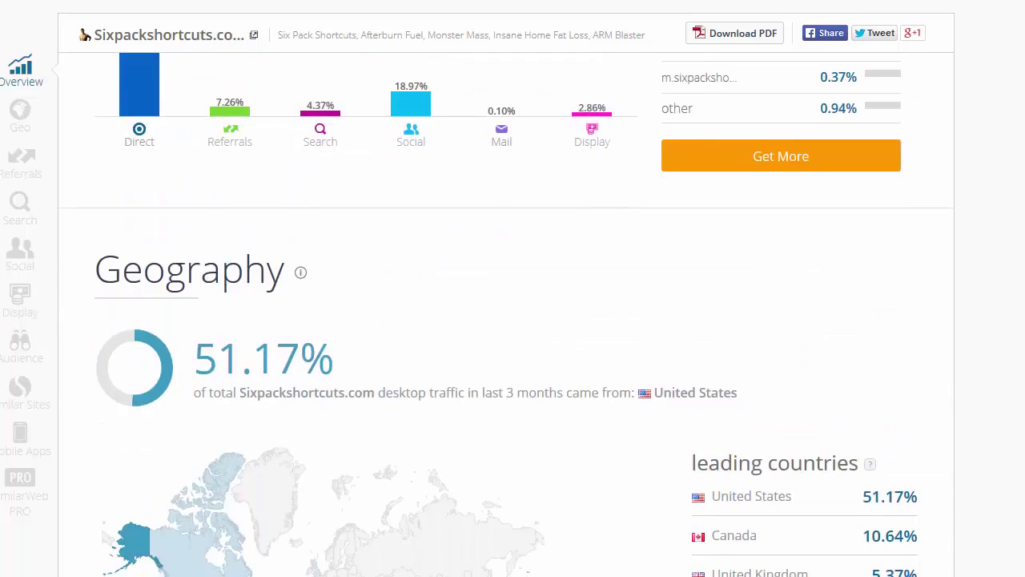
# Scroll past Geography to Top Referring Sites and view info cards for its entries
pyautogui.scroll(-2, 512, 321)
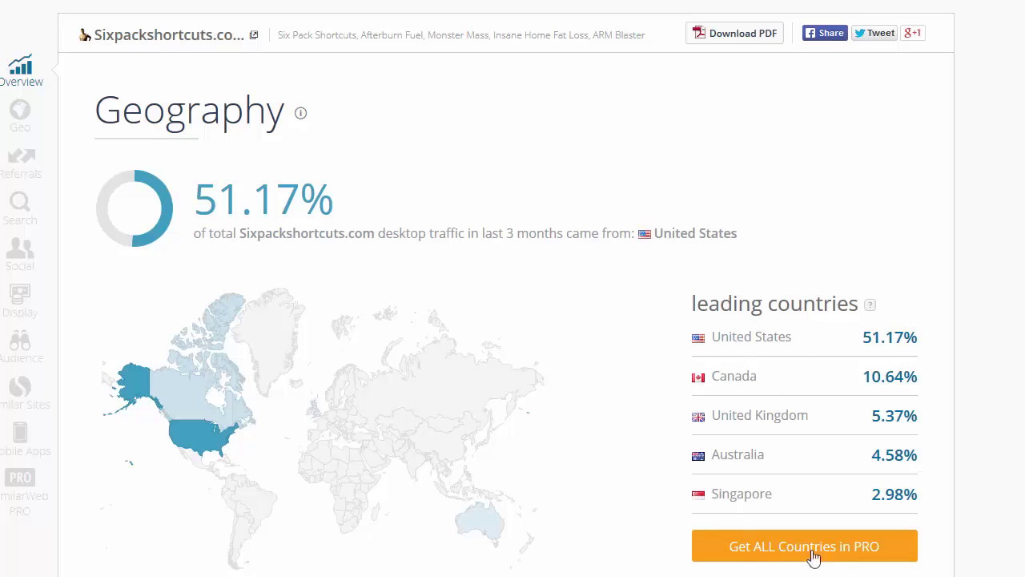
pyautogui.scroll(-5, 398, 536)
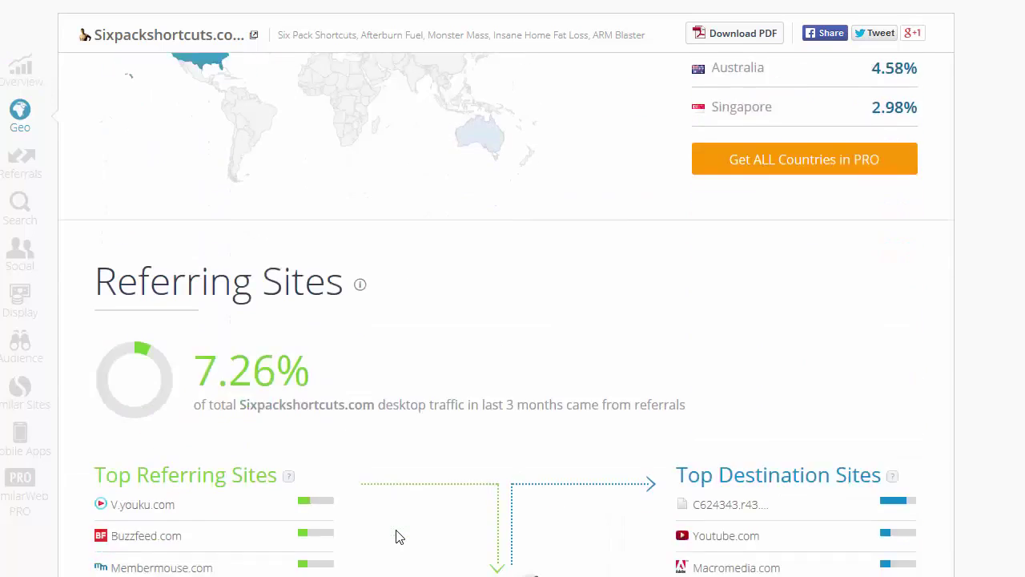
pyautogui.scroll(-3, 398, 535)
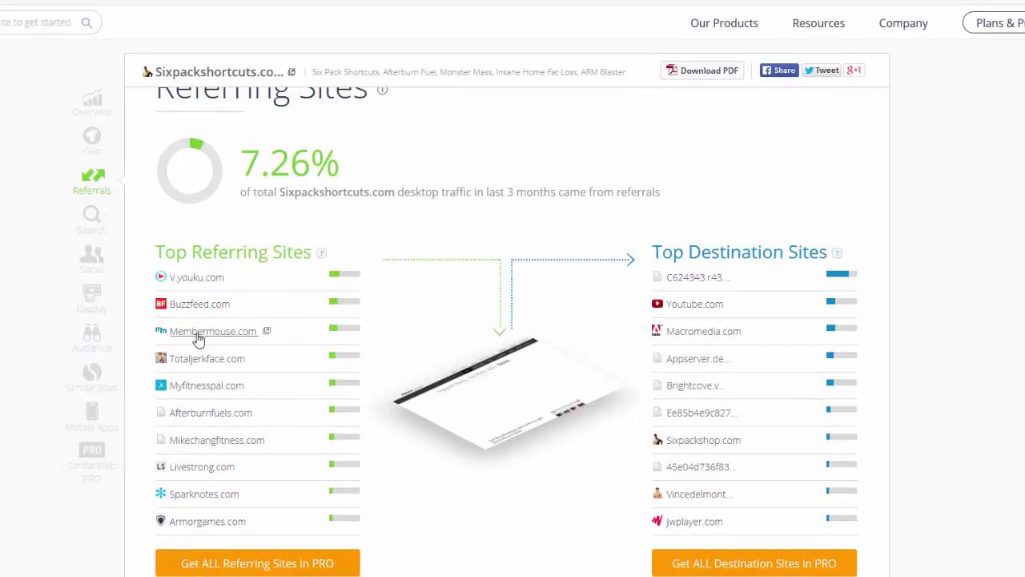
pyautogui.moveTo(202, 361)
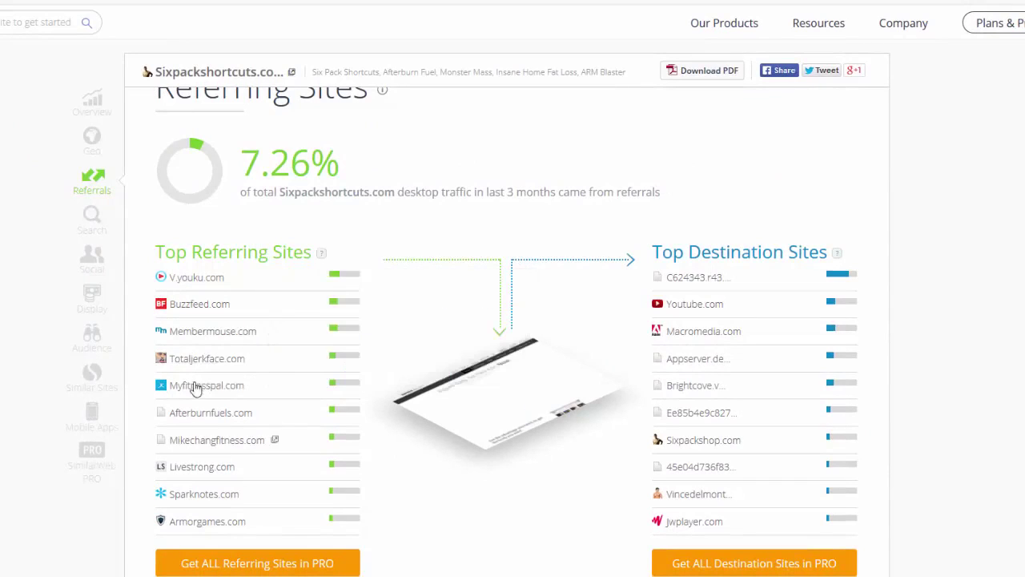
pyautogui.moveTo(198, 398)
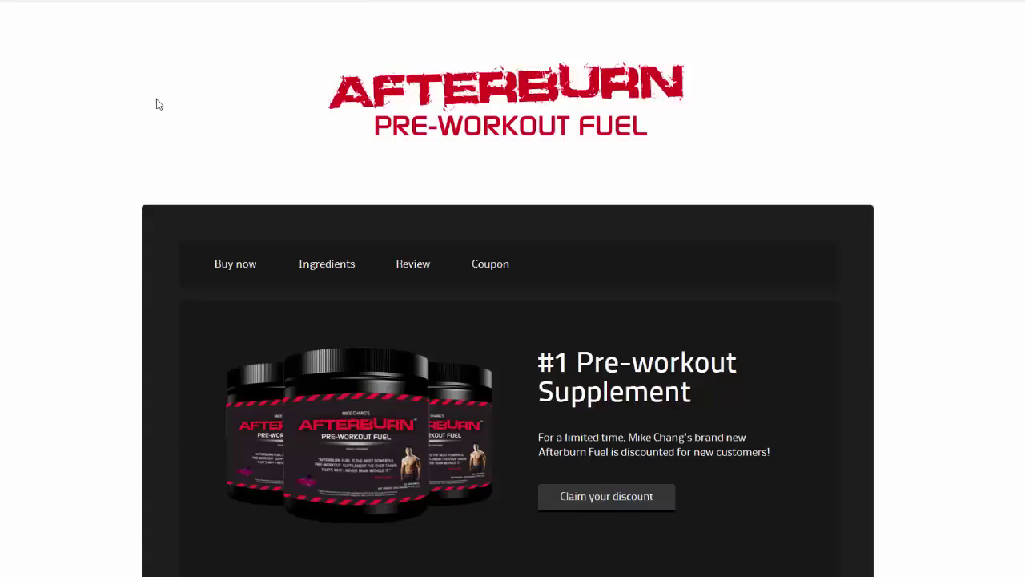
pyautogui.scroll(-3, 105, 220)
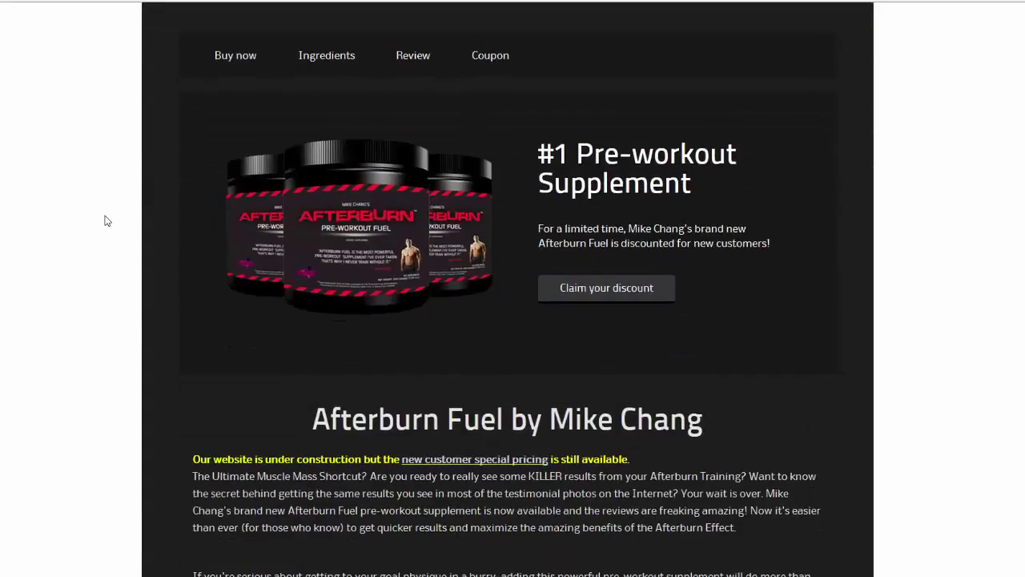
pyautogui.scroll(3, 105, 219)
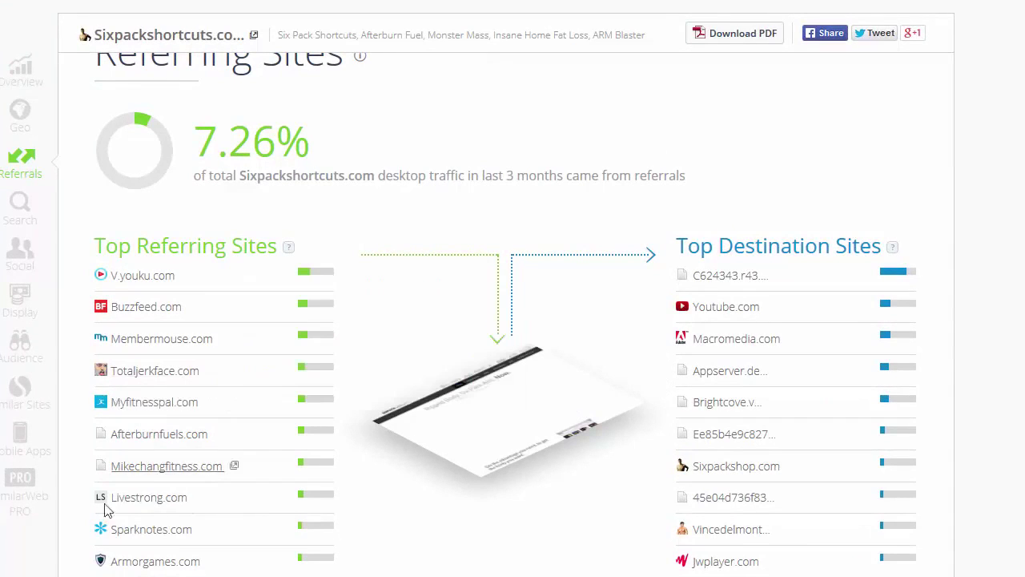
# Open Totaljerkface.com's report (rank 2,295, 19.6M October visits) and scroll to its Referring Sites
pyautogui.click(123, 373)
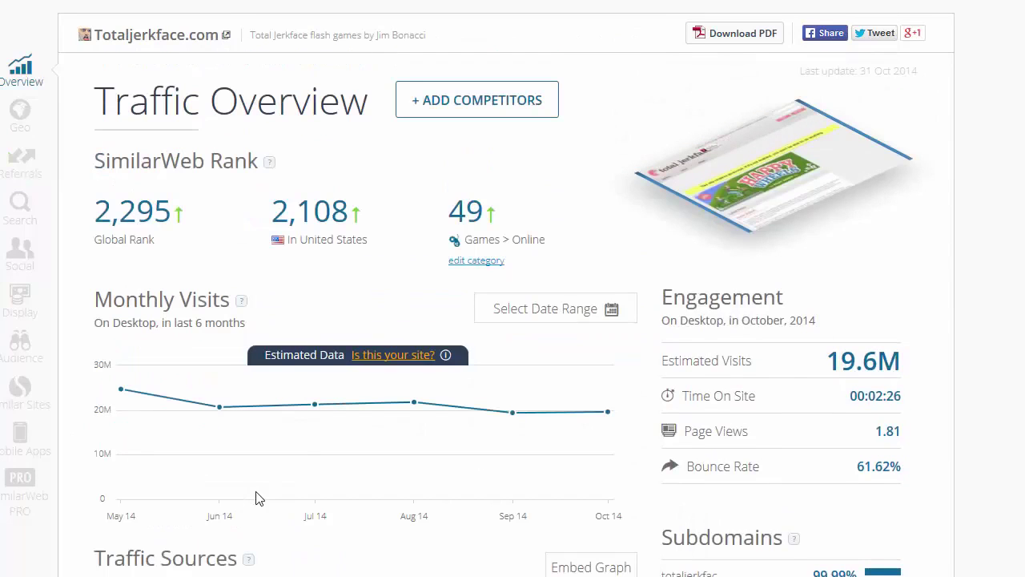
pyautogui.scroll(-1, 258, 498)
pyautogui.scroll(1, 257, 498)
pyautogui.scroll(-15, 258, 498)
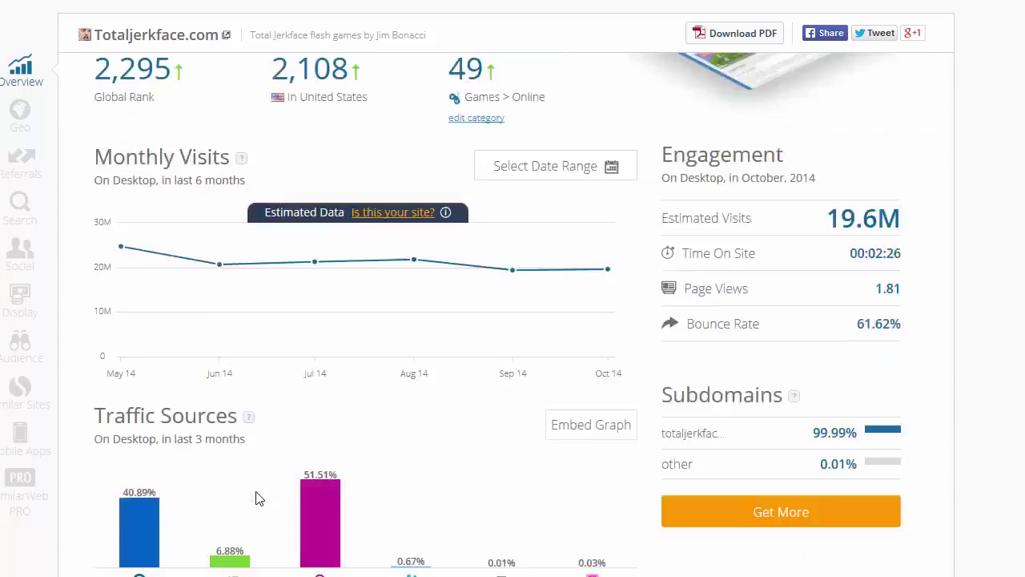